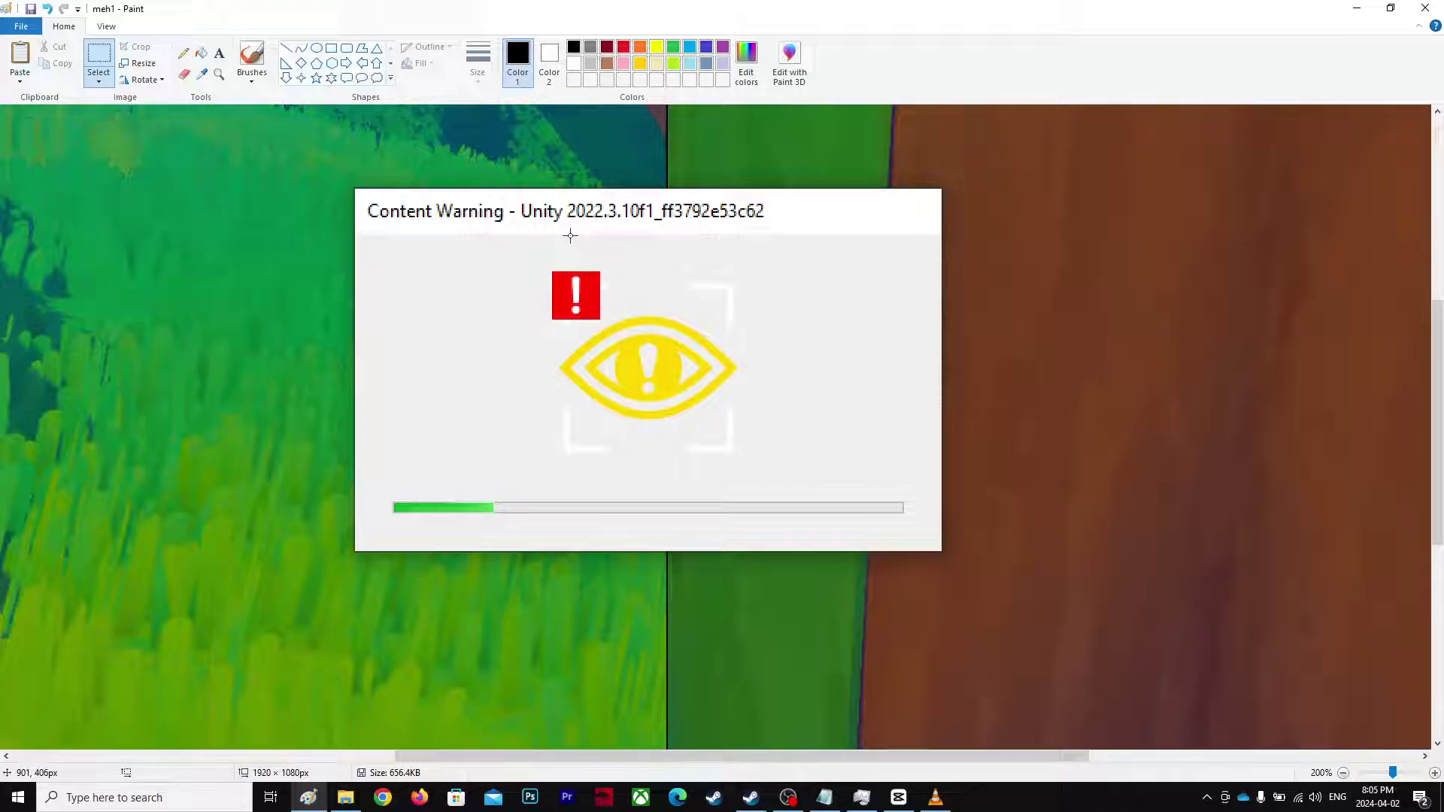
ctrl+scroll(569, 245, down, 1)
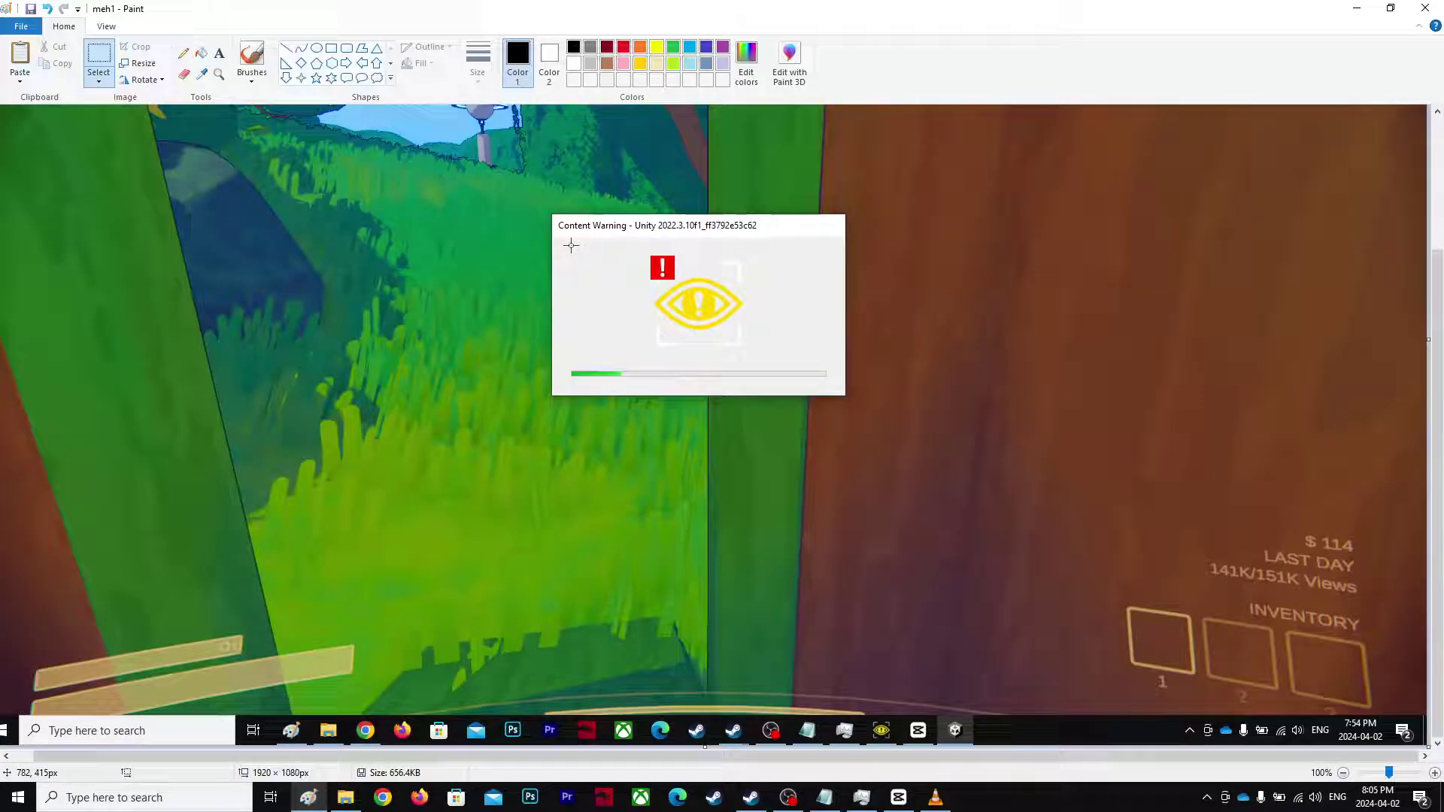
ctrl+scroll(571, 245, up, 1)
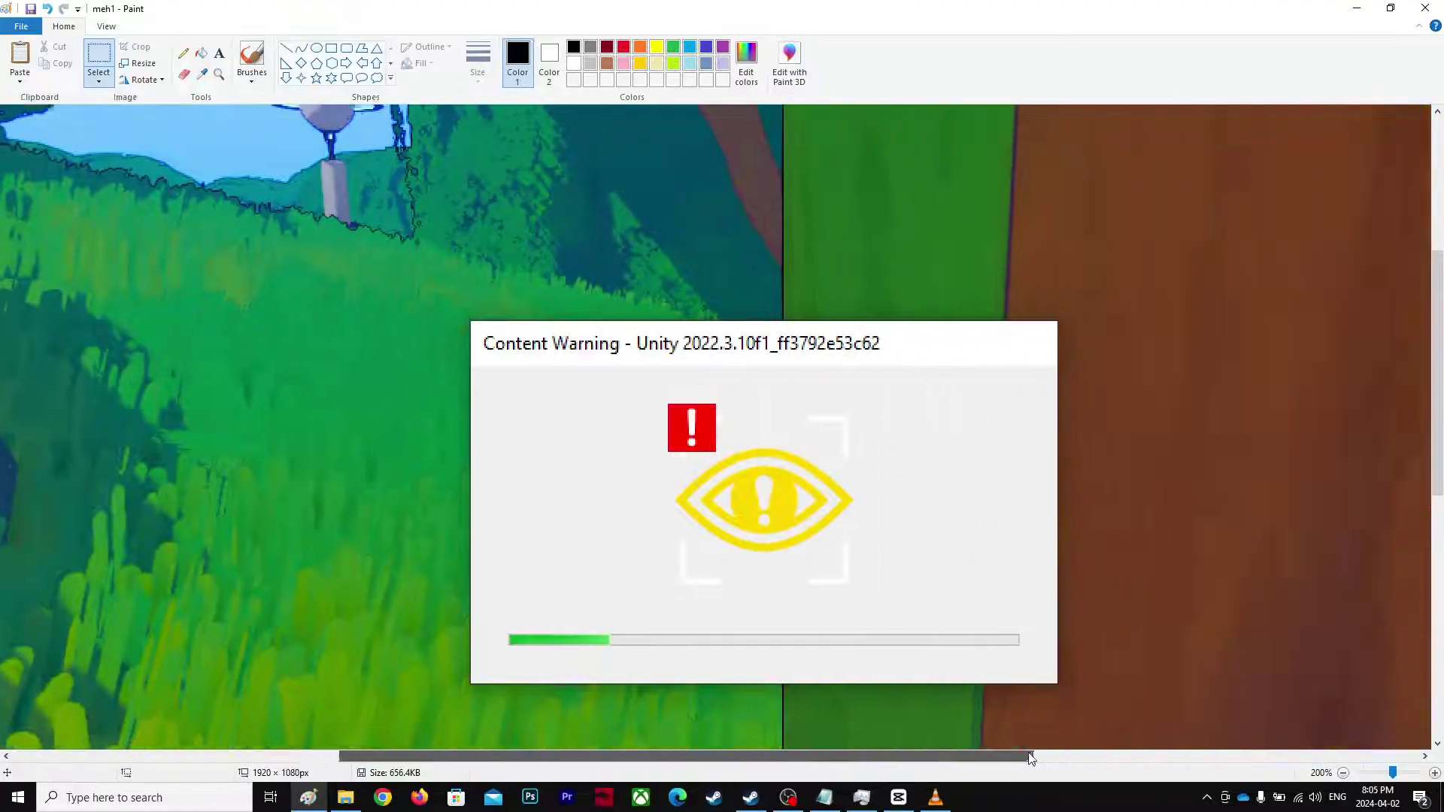
drag(720, 761, 1042, 757)
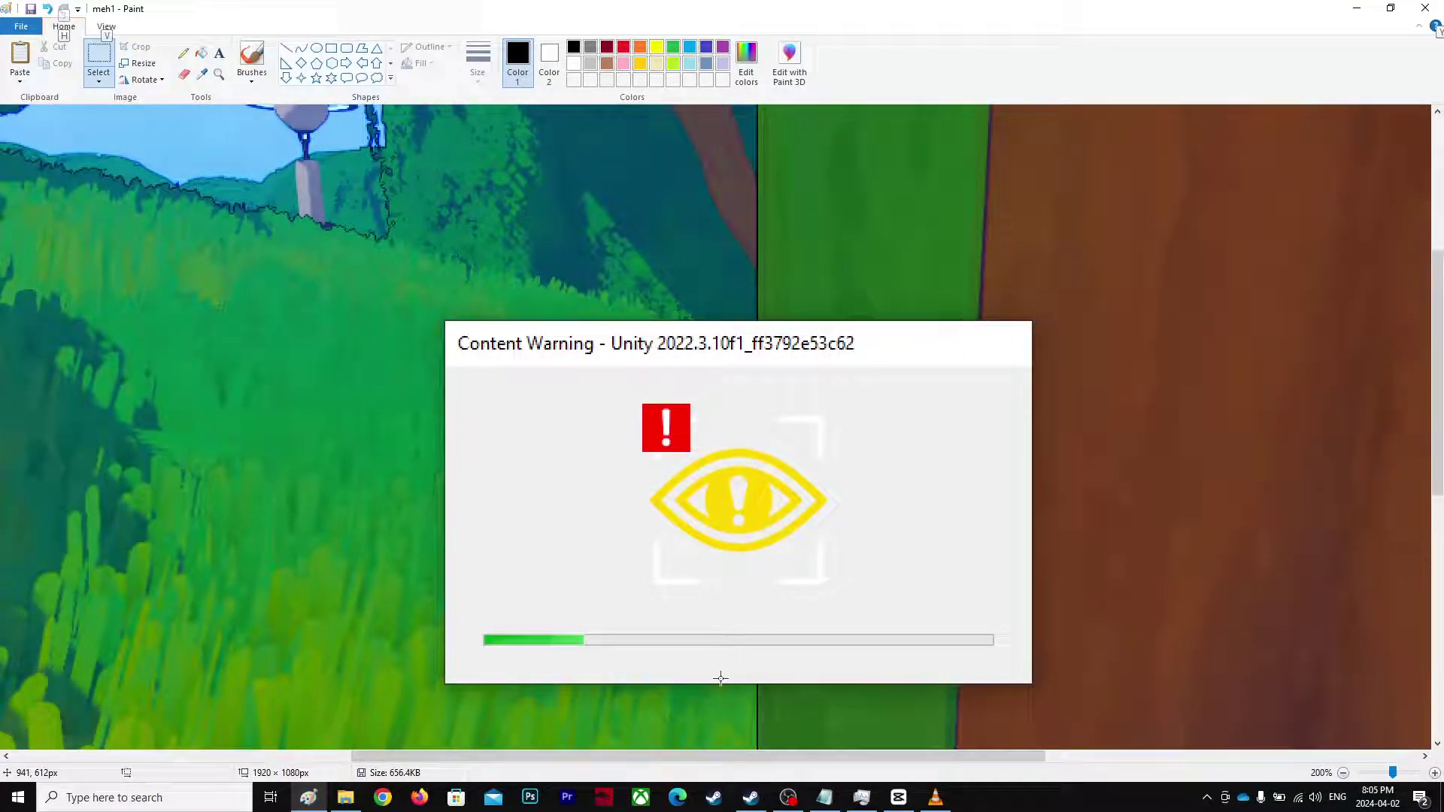
mouse_move(751, 799)
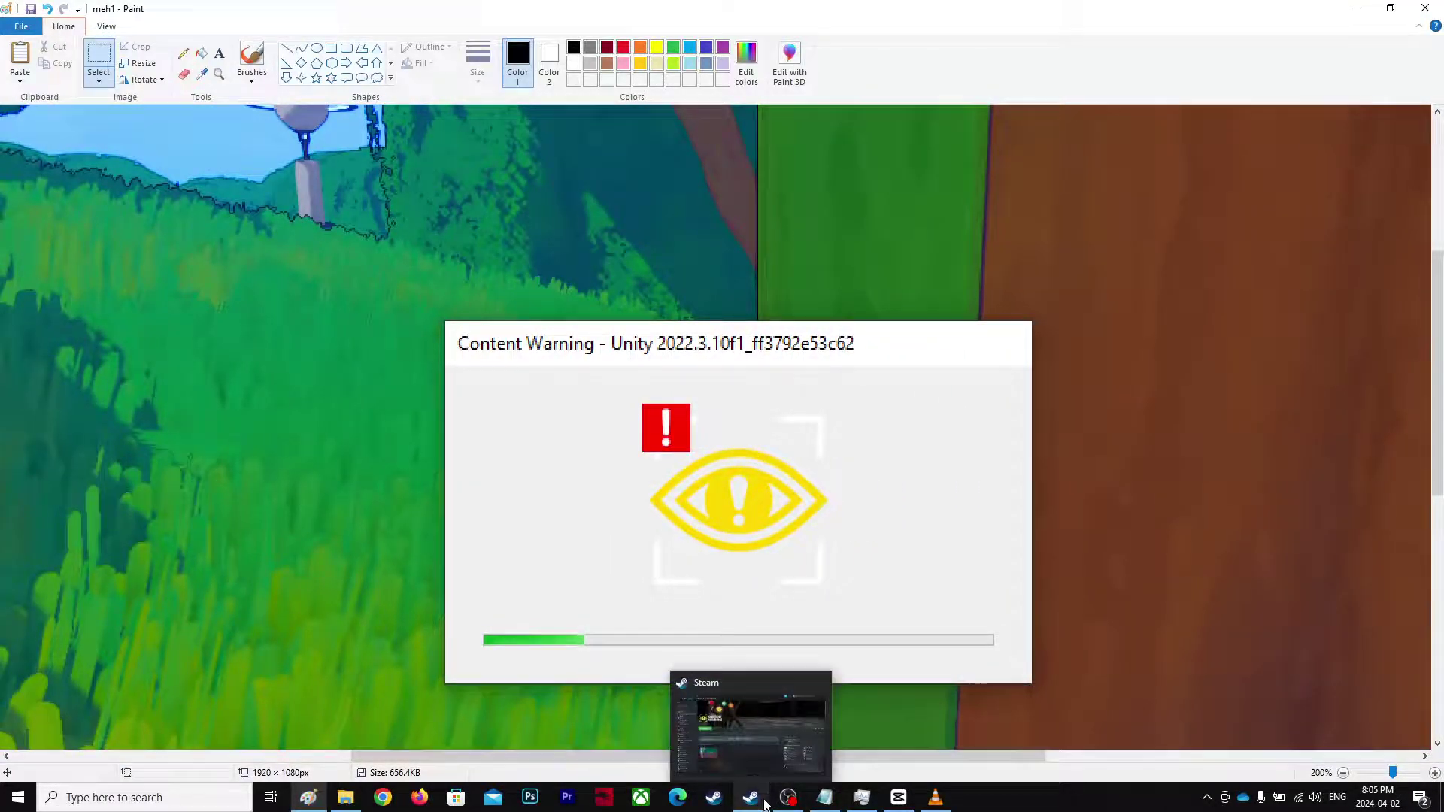
- In the Steam library, show Content Warning's gear-menu Manage options, including Browse local files
click(765, 803)
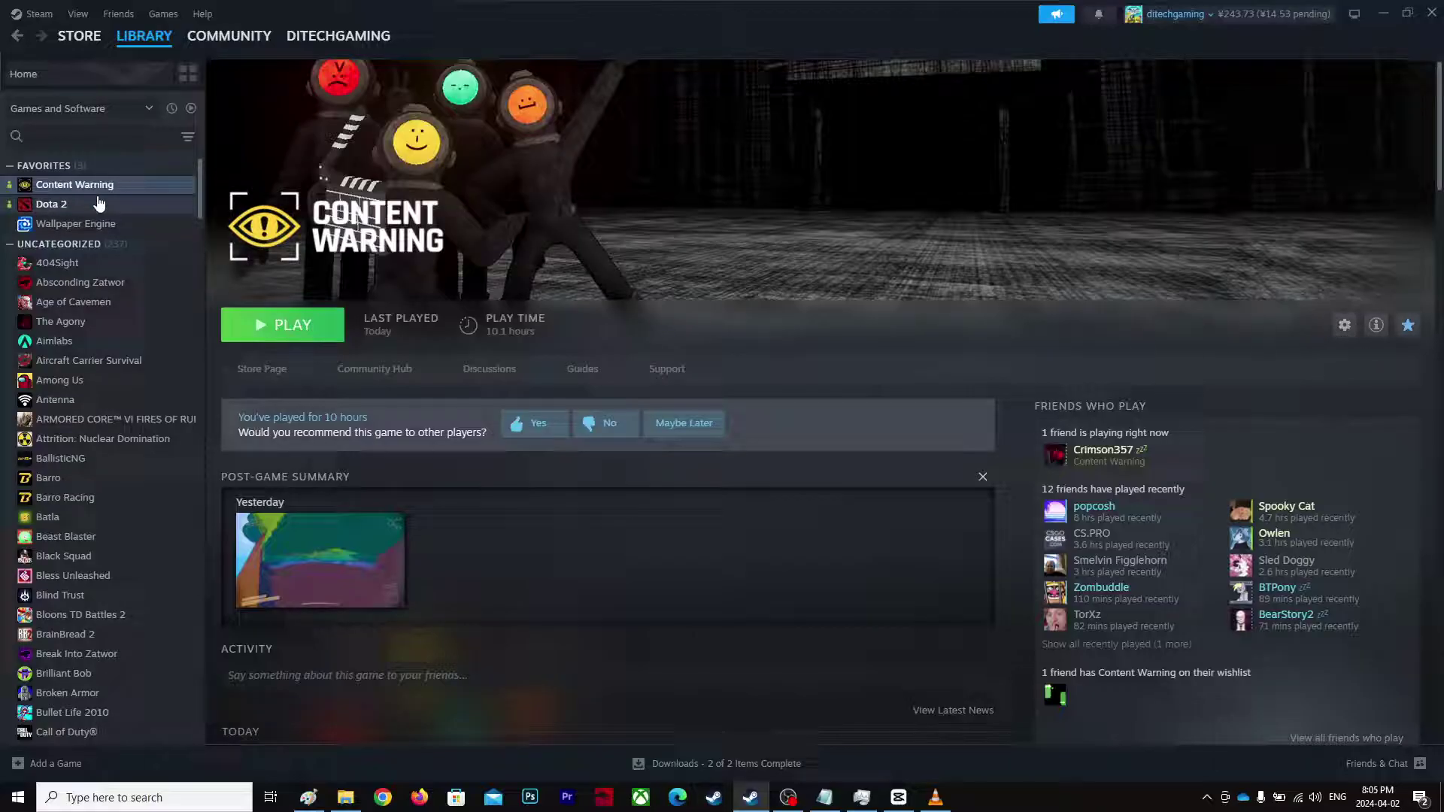
click(1343, 327)
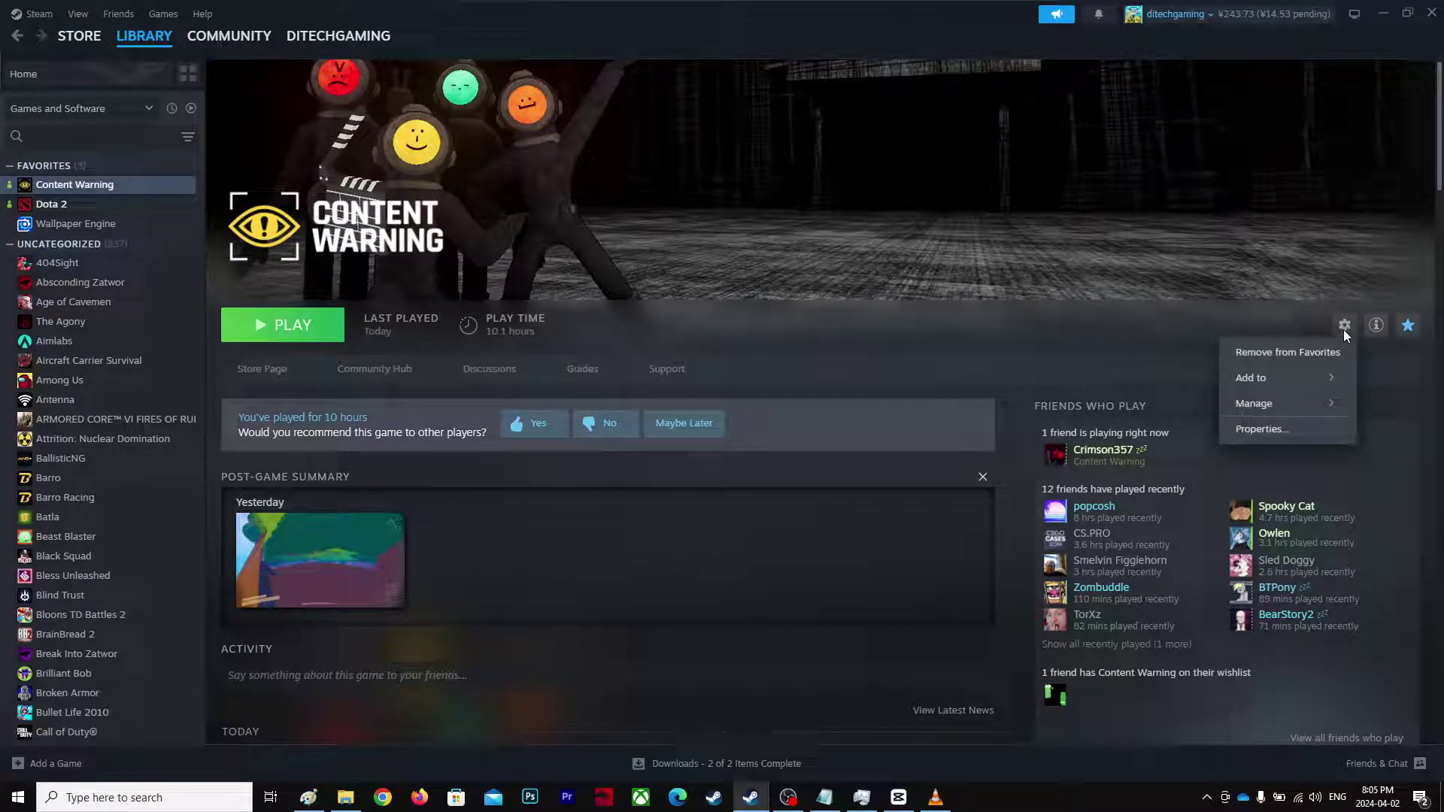
mouse_move(1256, 404)
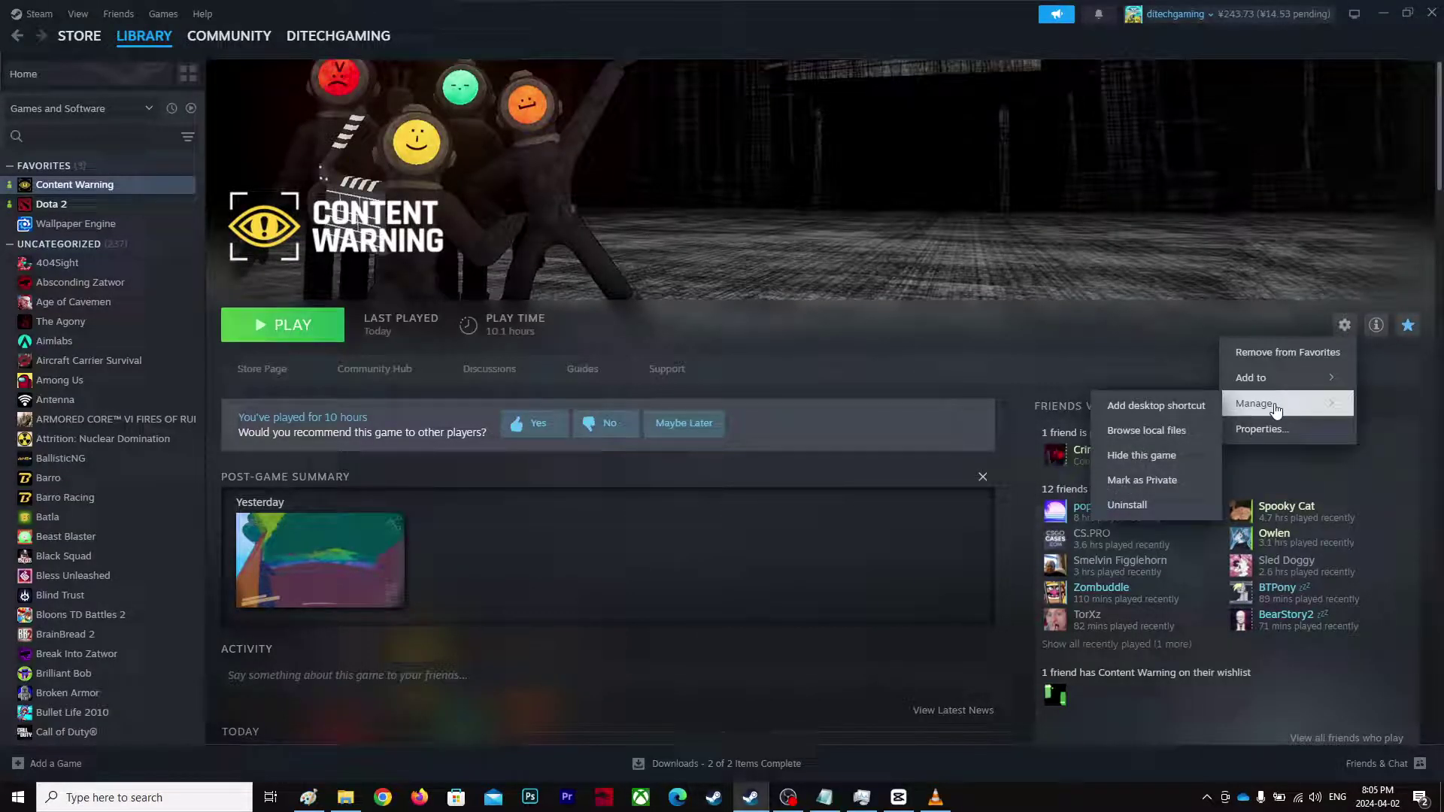
- Apply Disable fullscreen optimizations and Run as administrator to Content Warning.exe's compatibility properties
click(1163, 435)
click(209, 201)
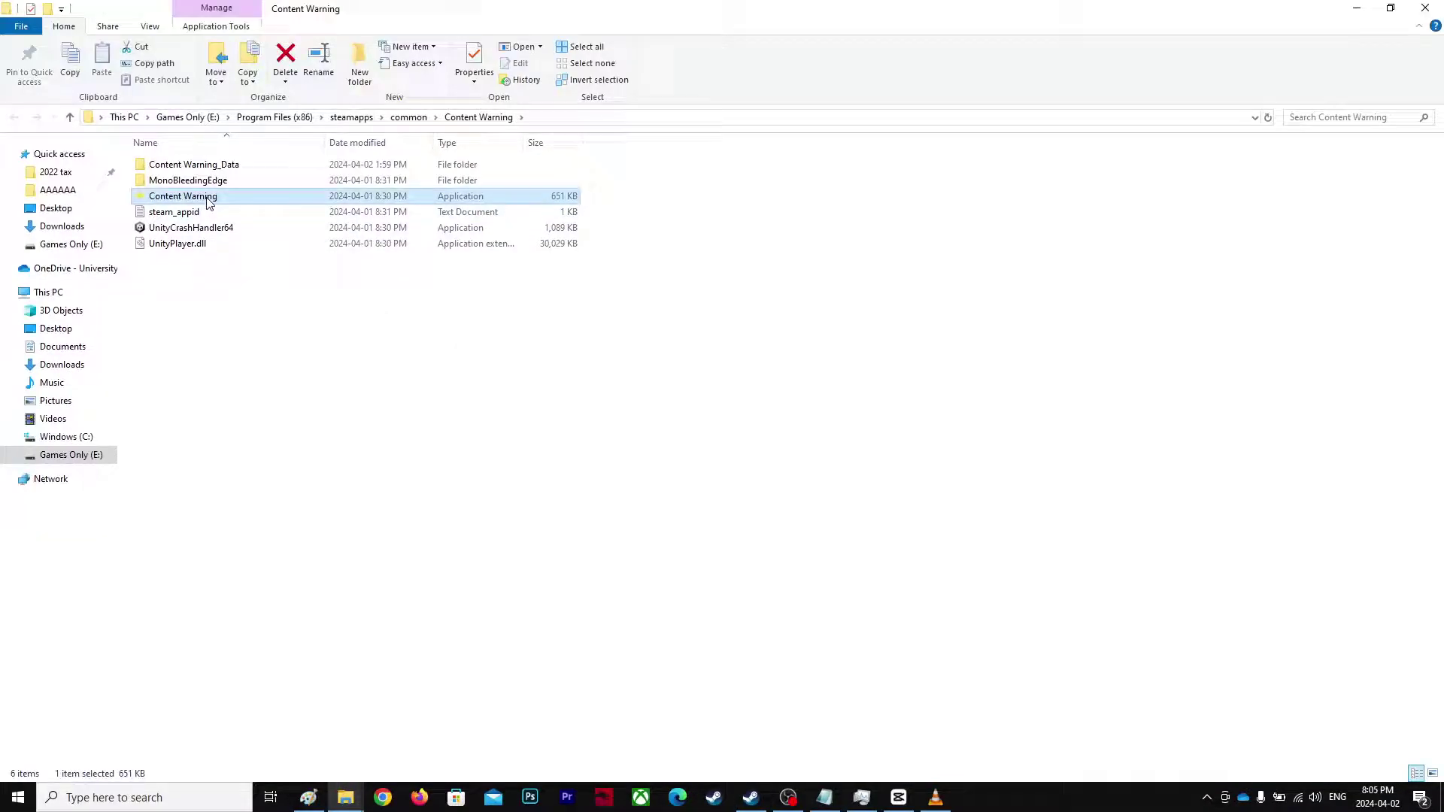
right_click(208, 202)
click(269, 497)
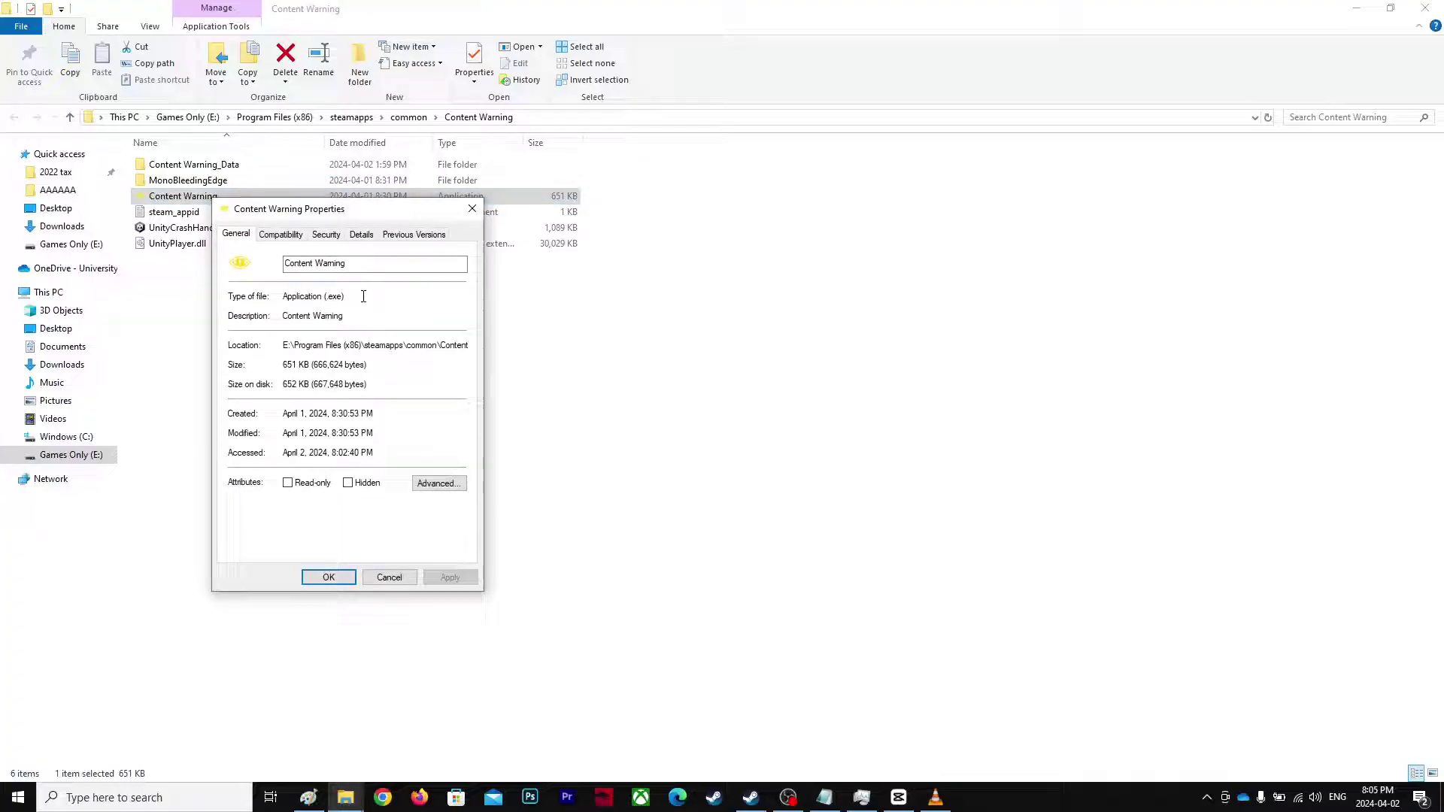
click(280, 234)
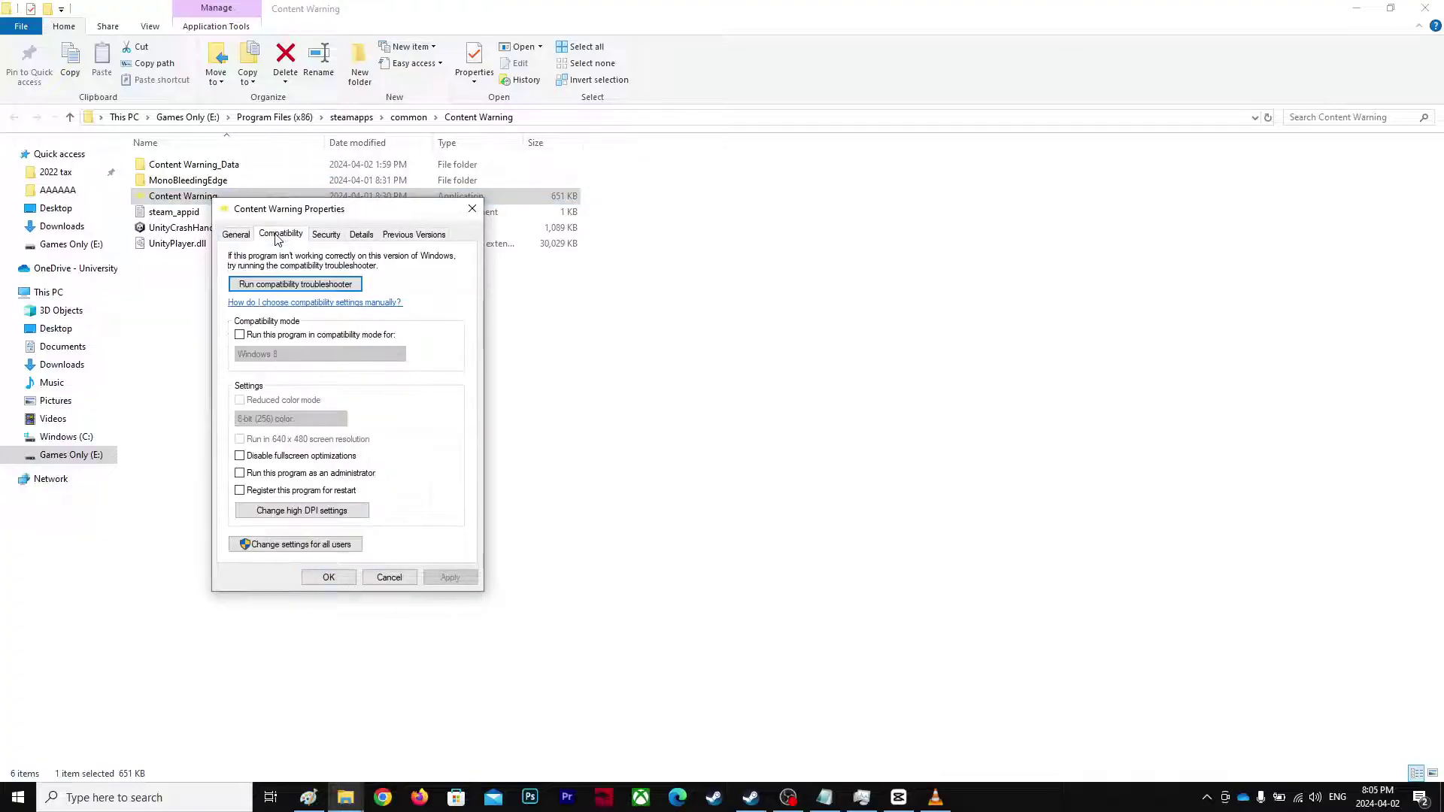
click(260, 457)
click(240, 474)
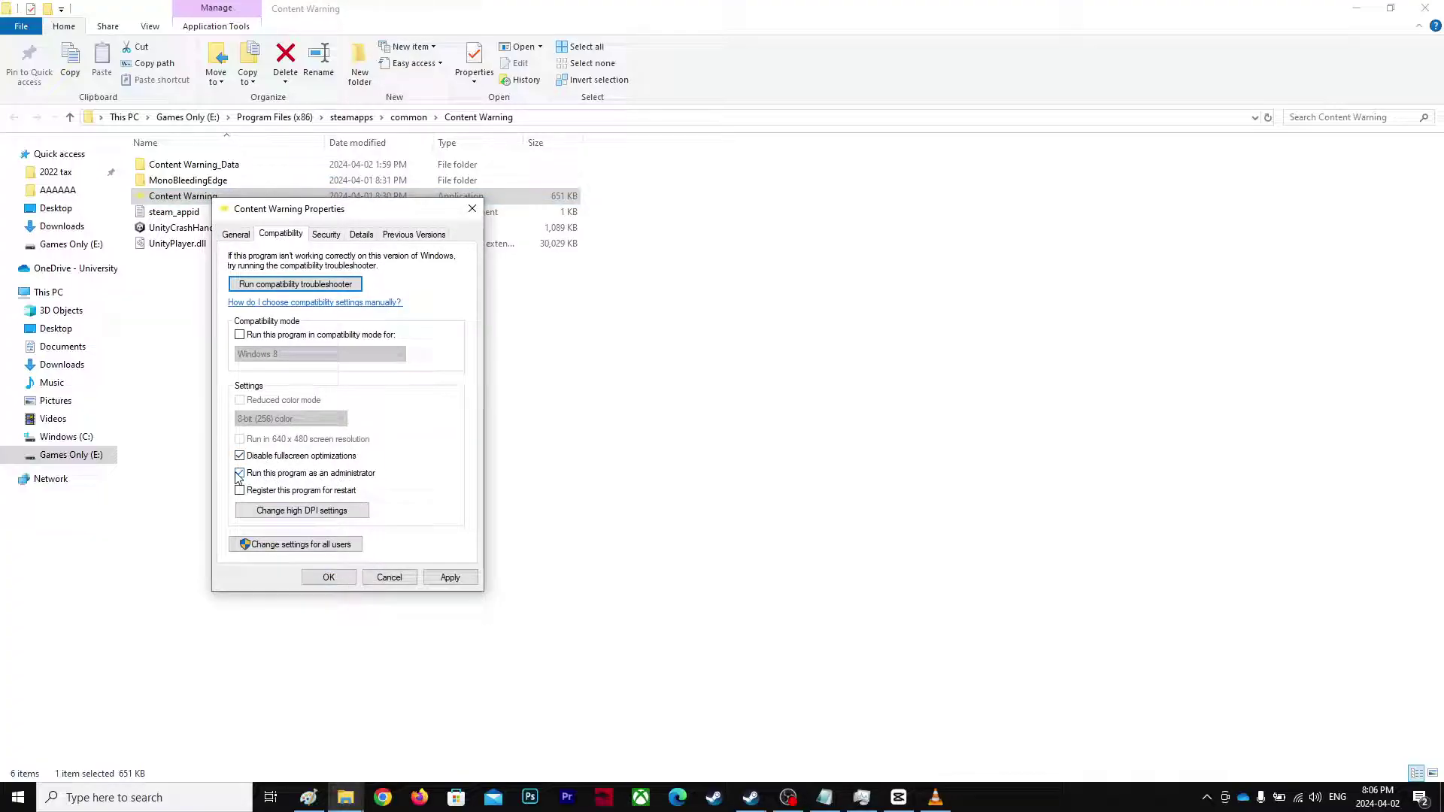
click(448, 577)
- Override high DPI scaling behavior for Content Warning.exe and close its properties
click(334, 513)
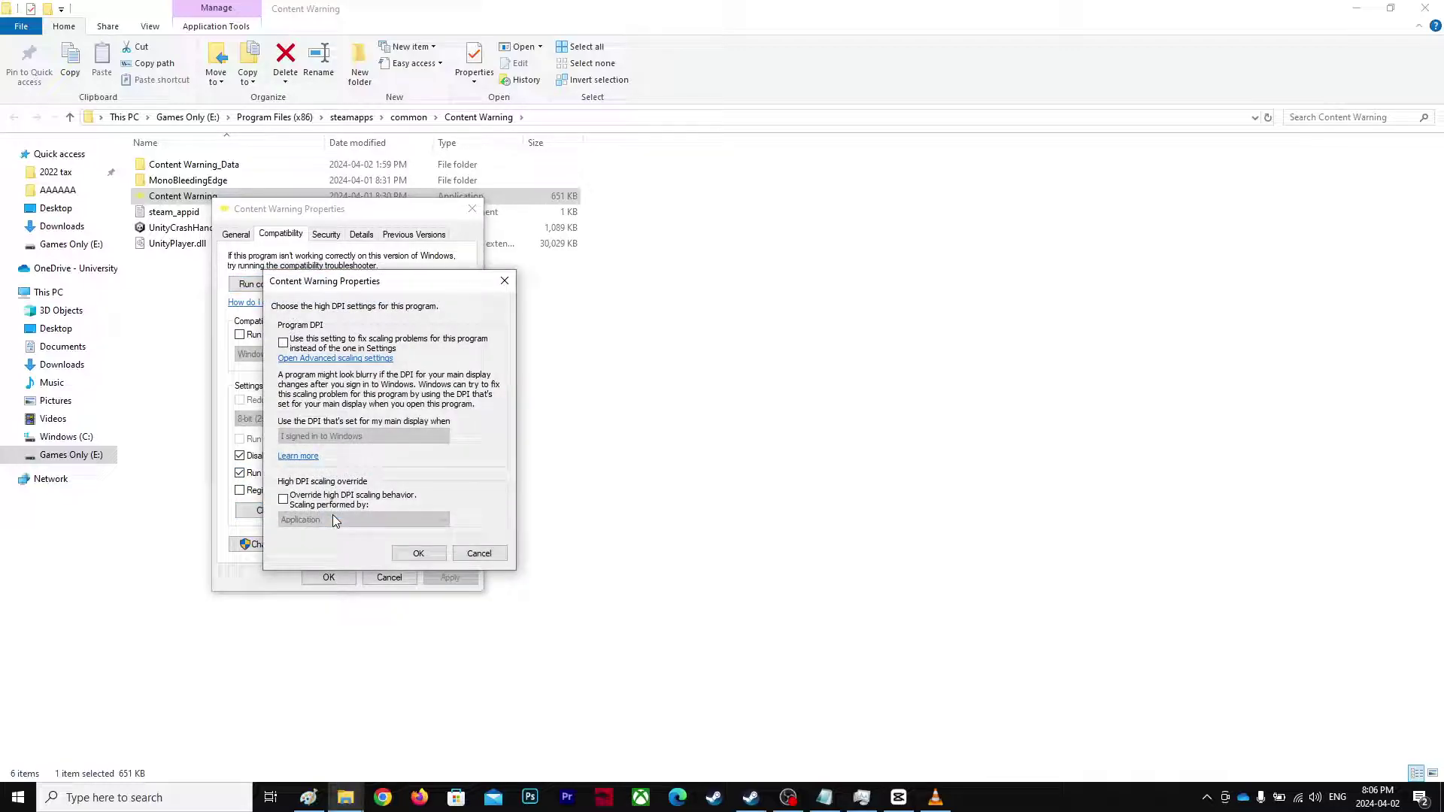
click(284, 504)
click(418, 553)
click(328, 576)
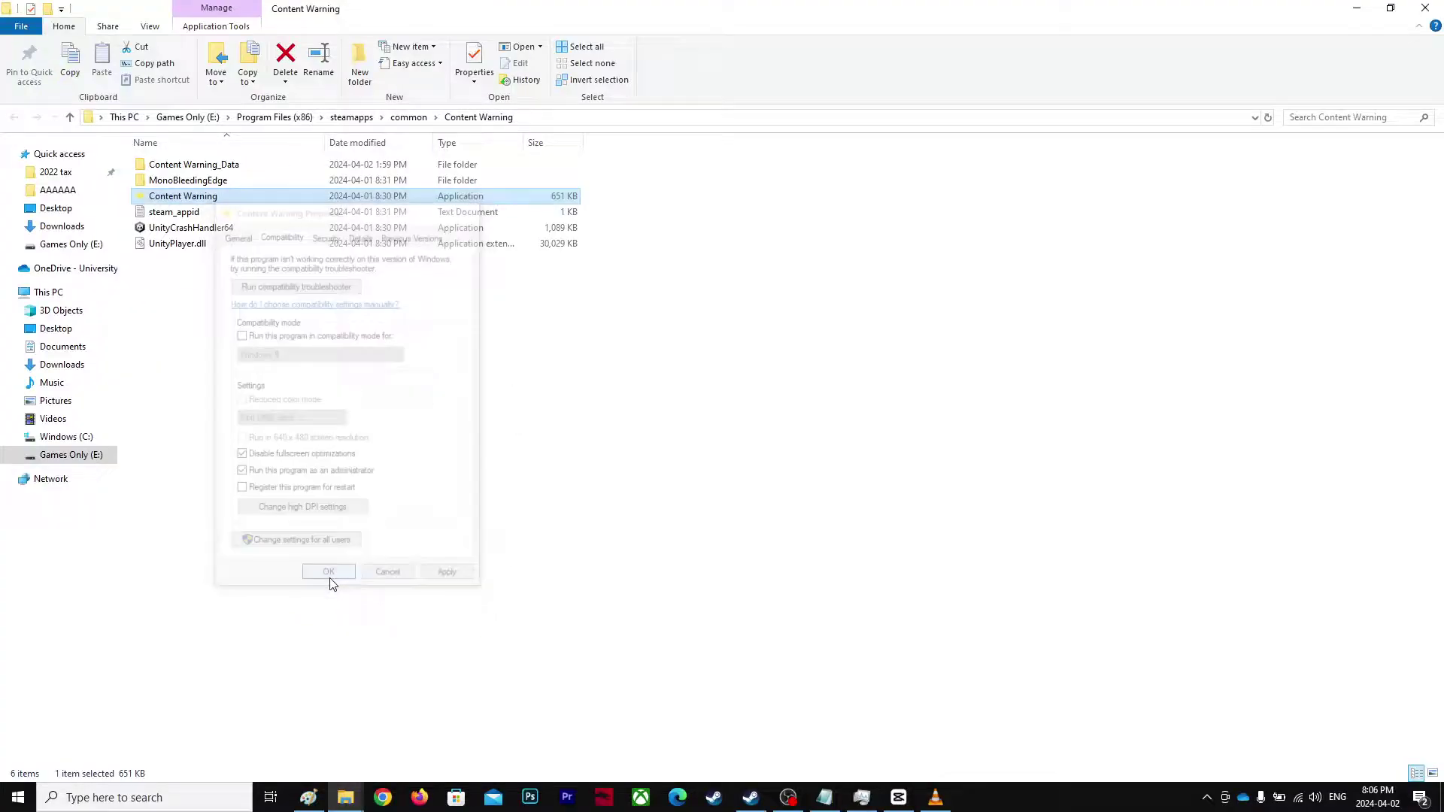
- Refresh the Content Warning install folder twice
right_click(515, 439)
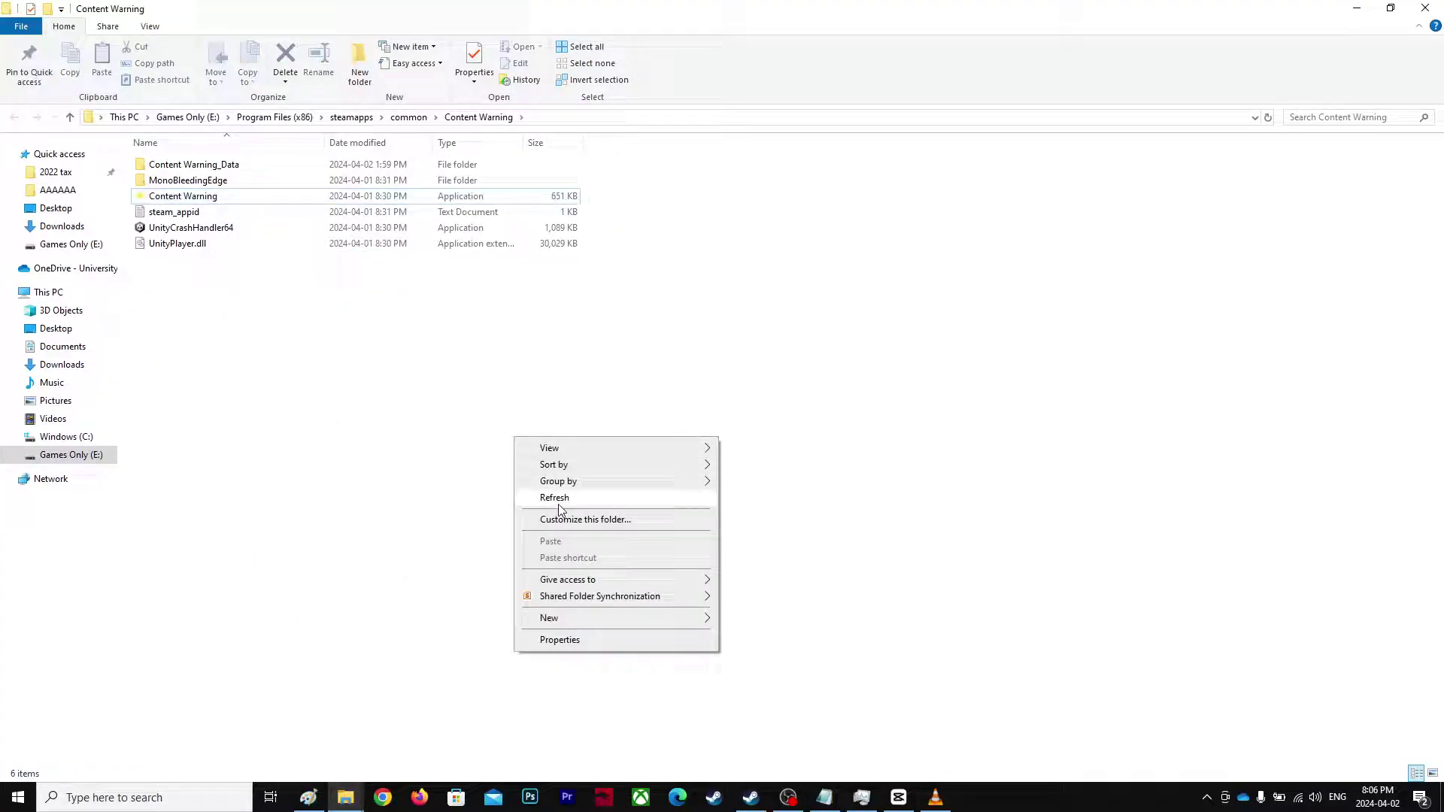
click(542, 497)
right_click(459, 430)
click(528, 493)
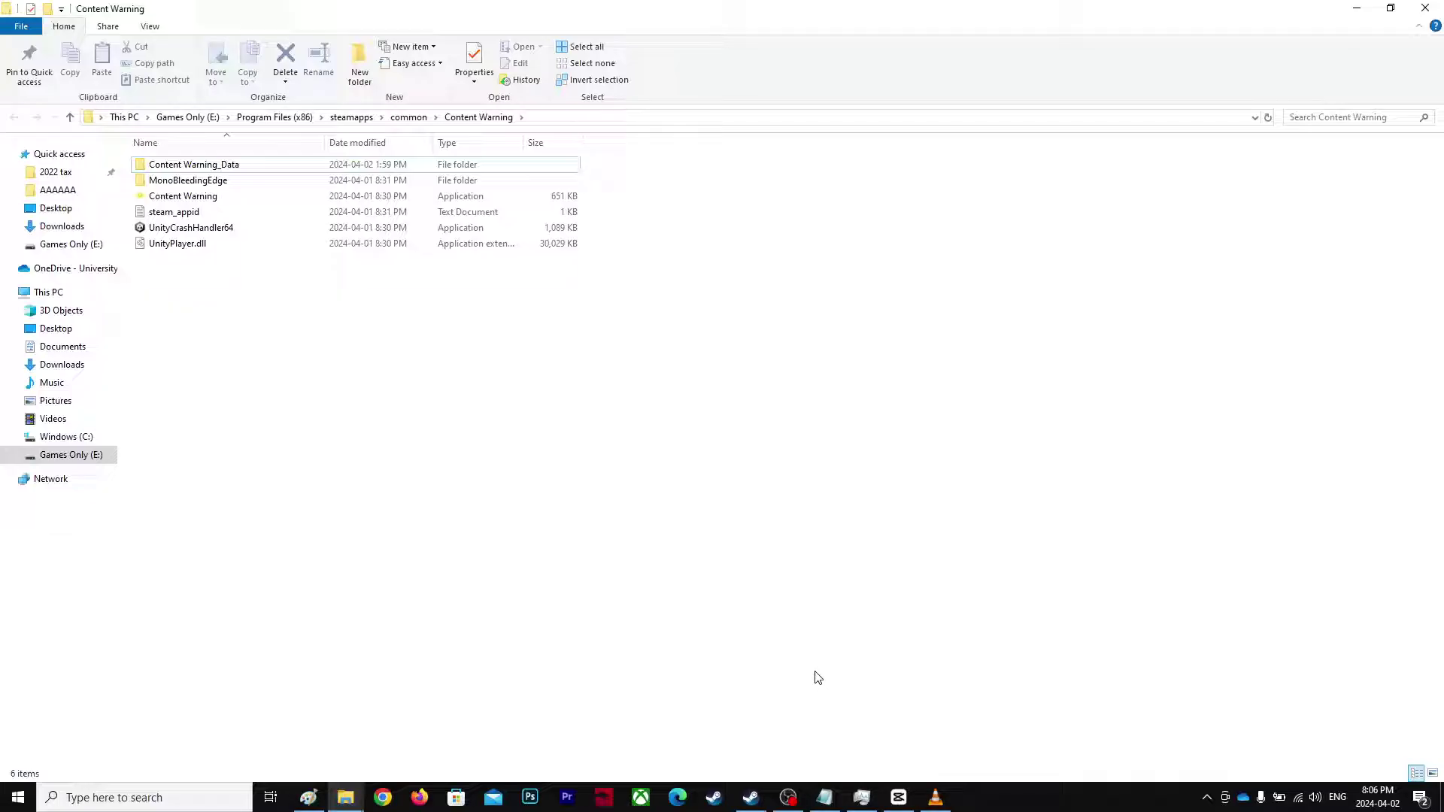
- Open the 'windows update' result from Windows Search
key(super)
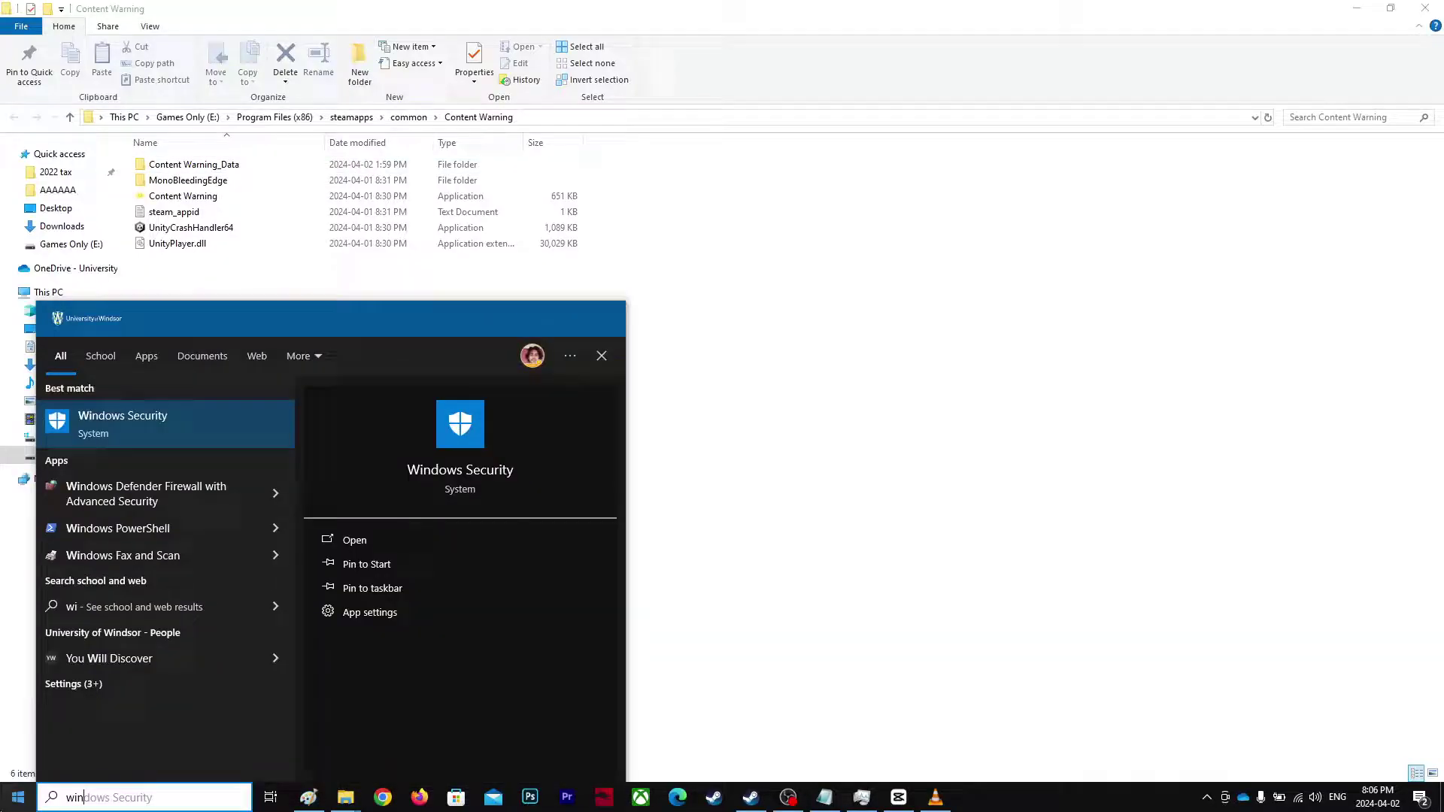
text(windows)
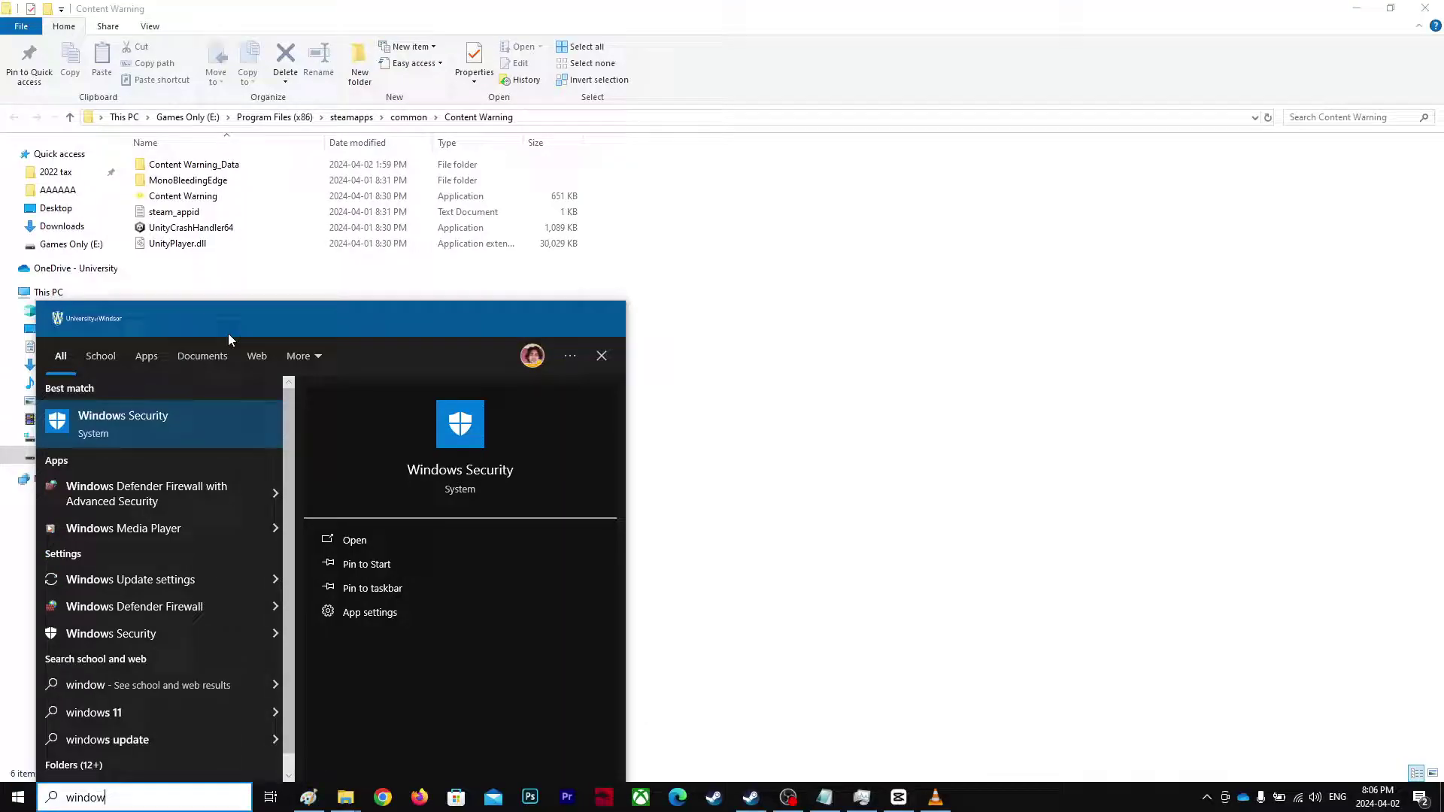
text( update)
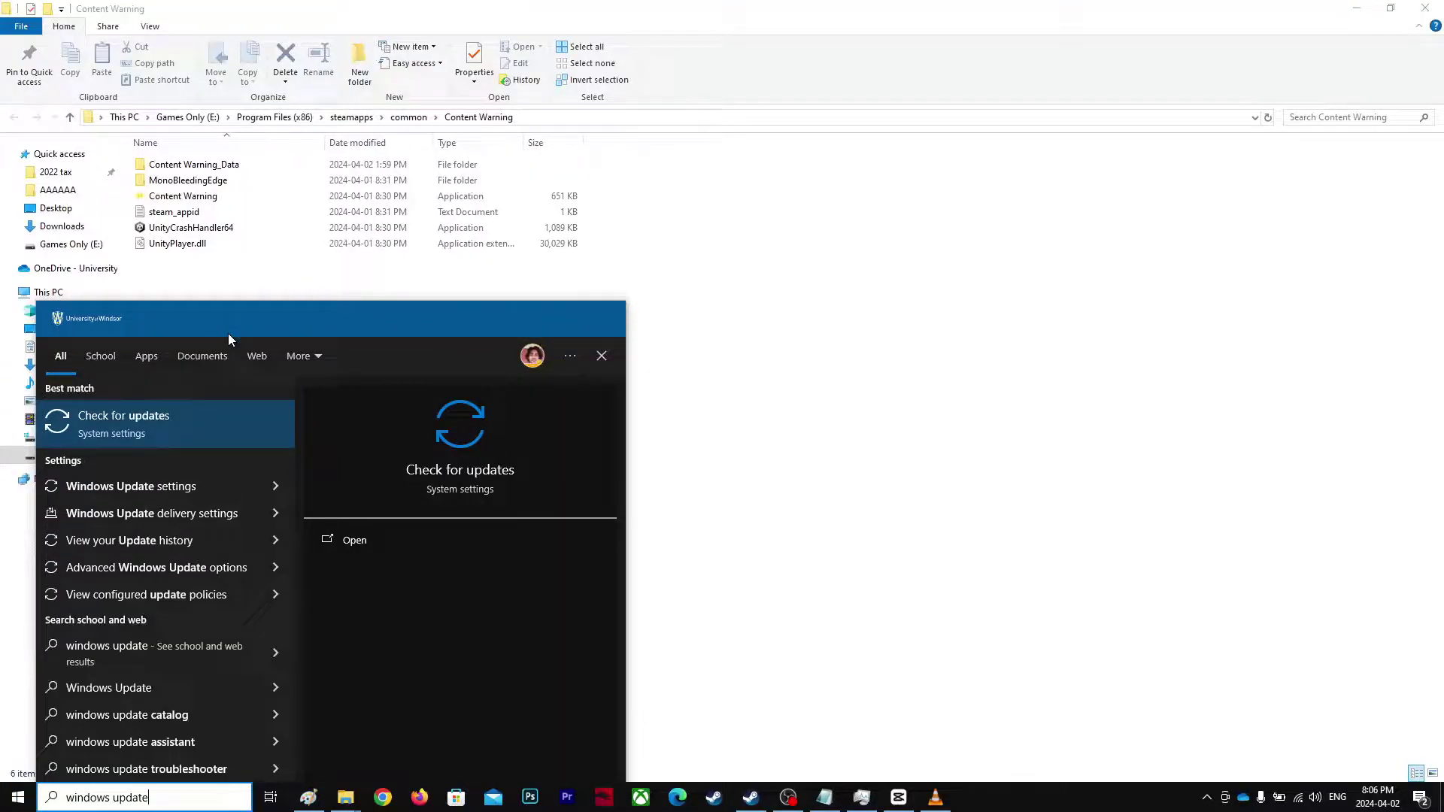
key(Return)
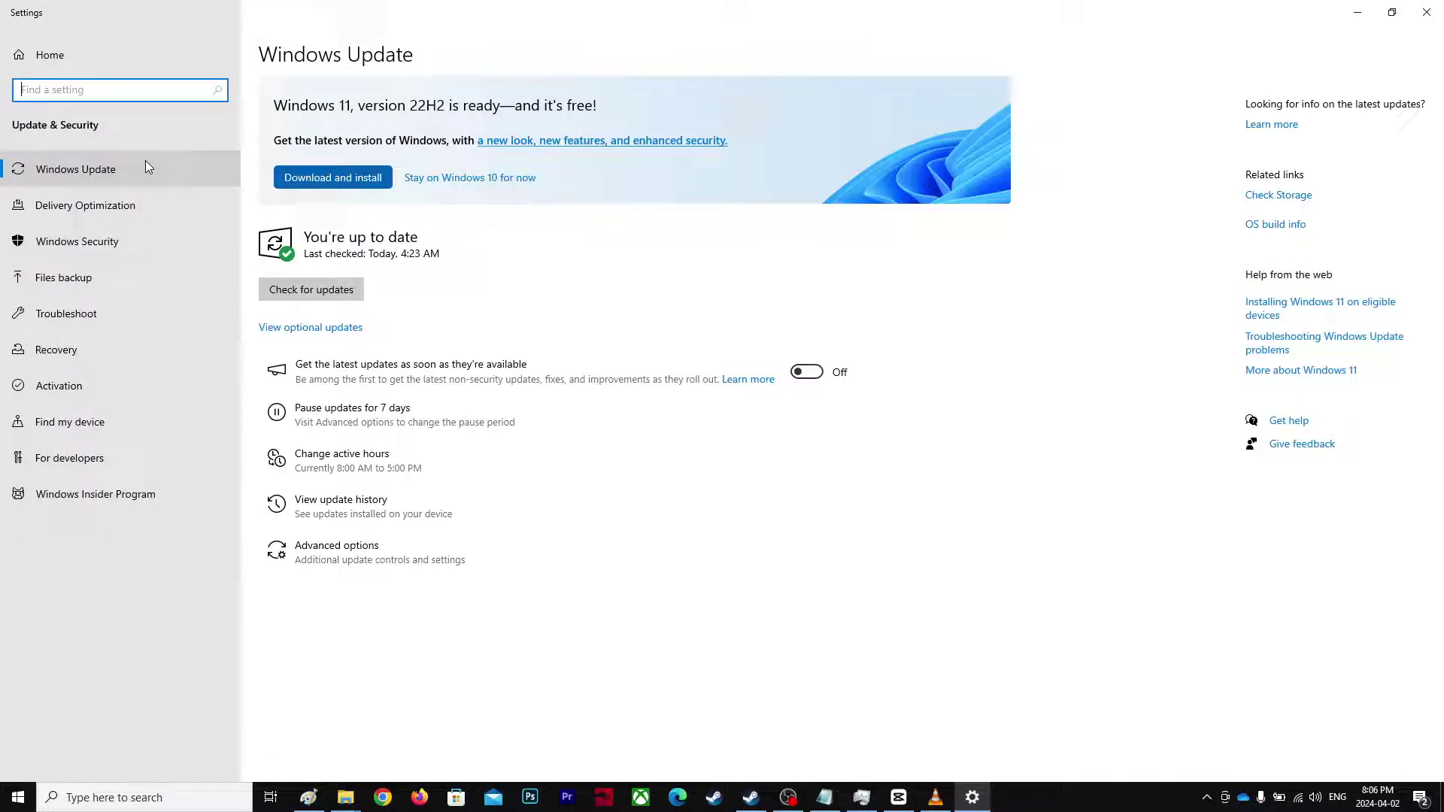
- Install the Microsoft Defender security intelligence update via Check for updates, then close Settings
click(344, 293)
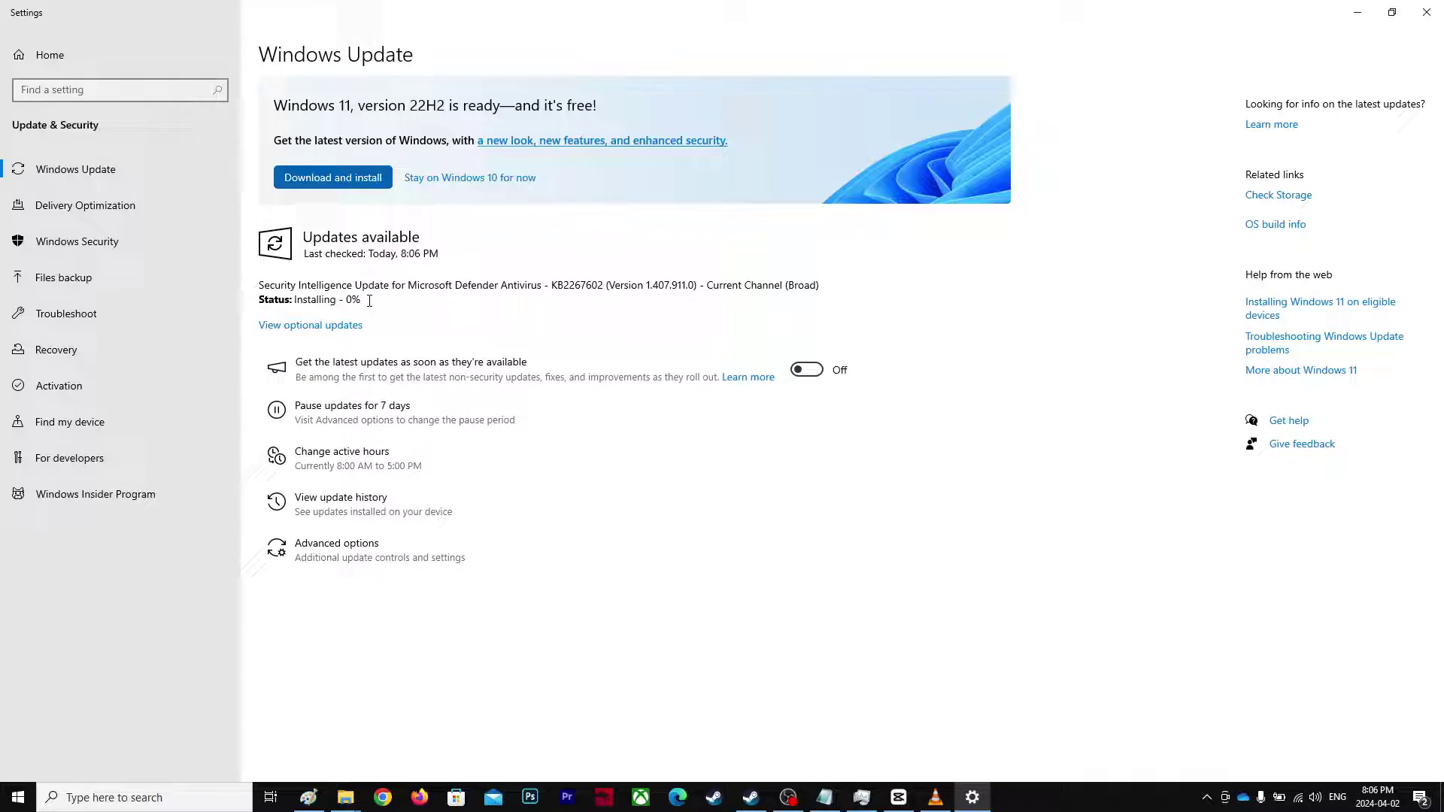
drag(369, 300, 291, 300)
drag(616, 285, 416, 286)
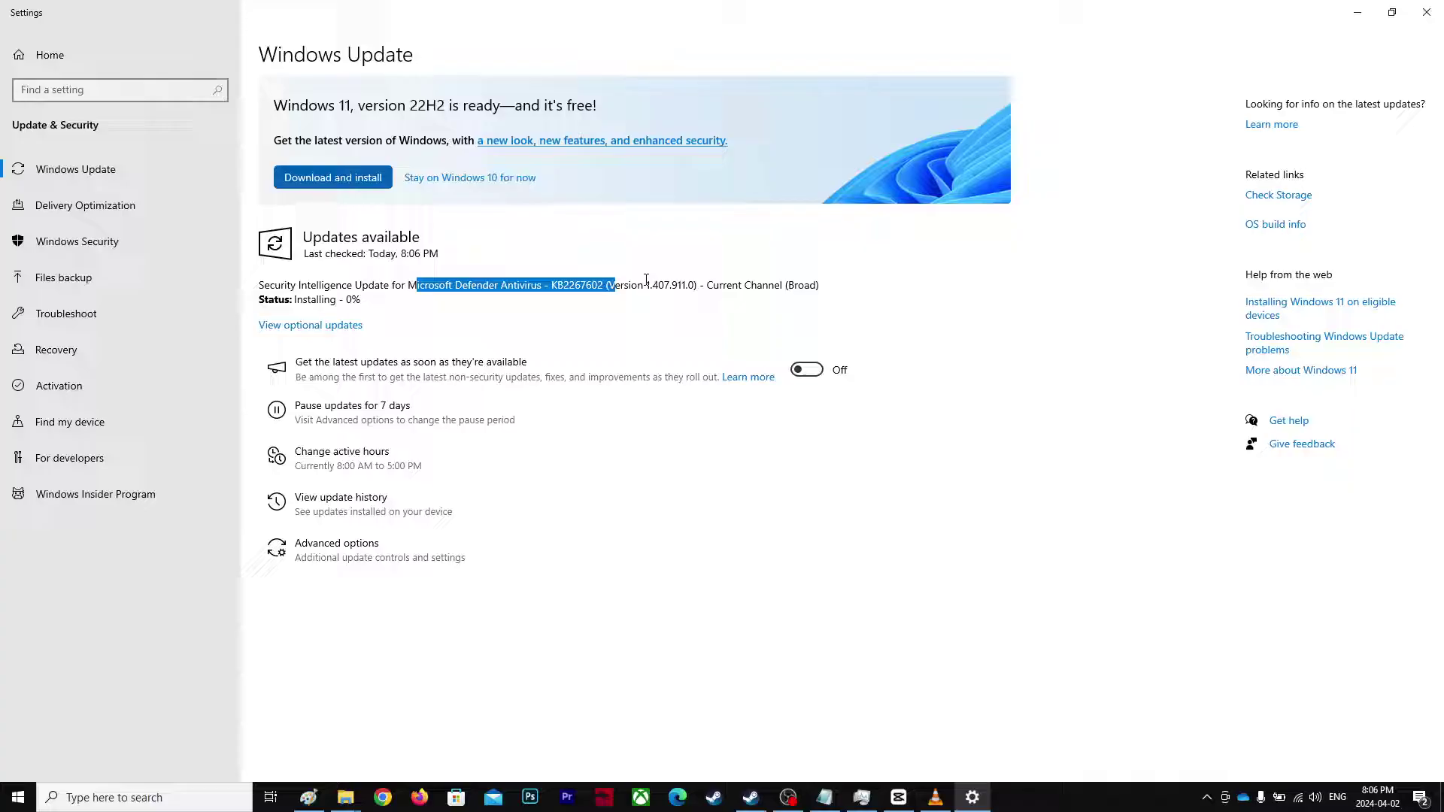
drag(847, 285, 251, 291)
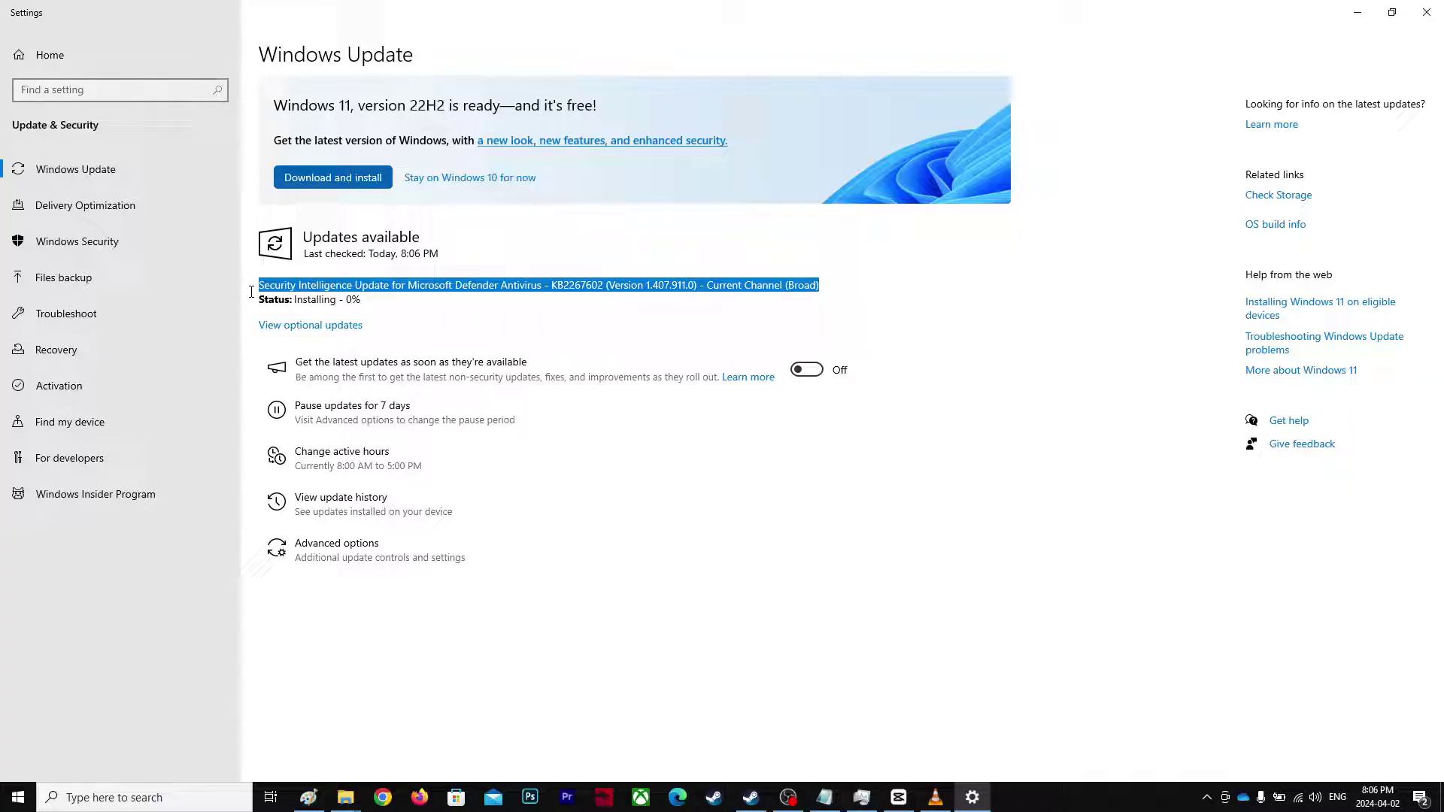
click(1358, 15)
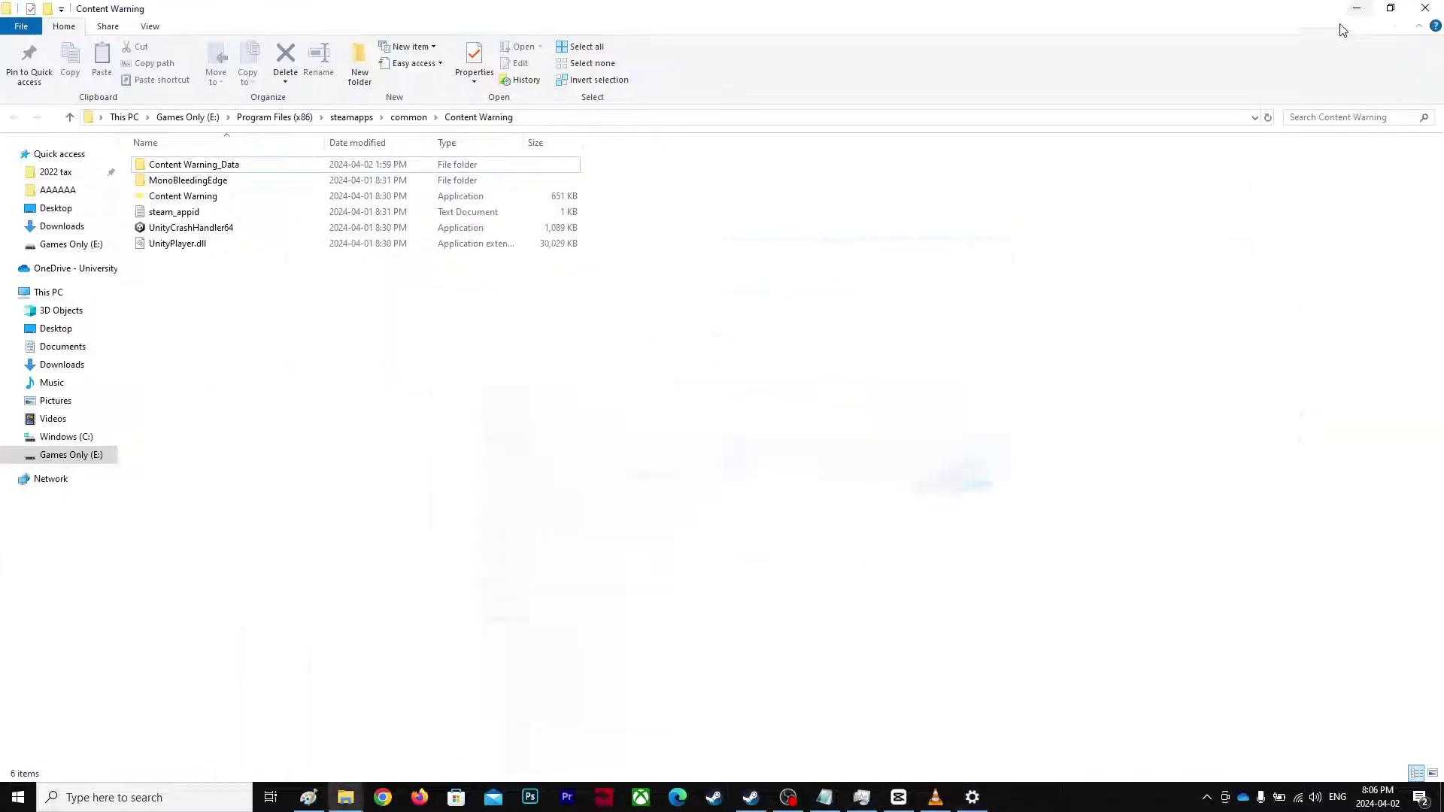
- Restore Explorer, minimize Steam and other windows, and launch NVIDIA Control Panel from the desktop
click(1391, 7)
click(1379, 11)
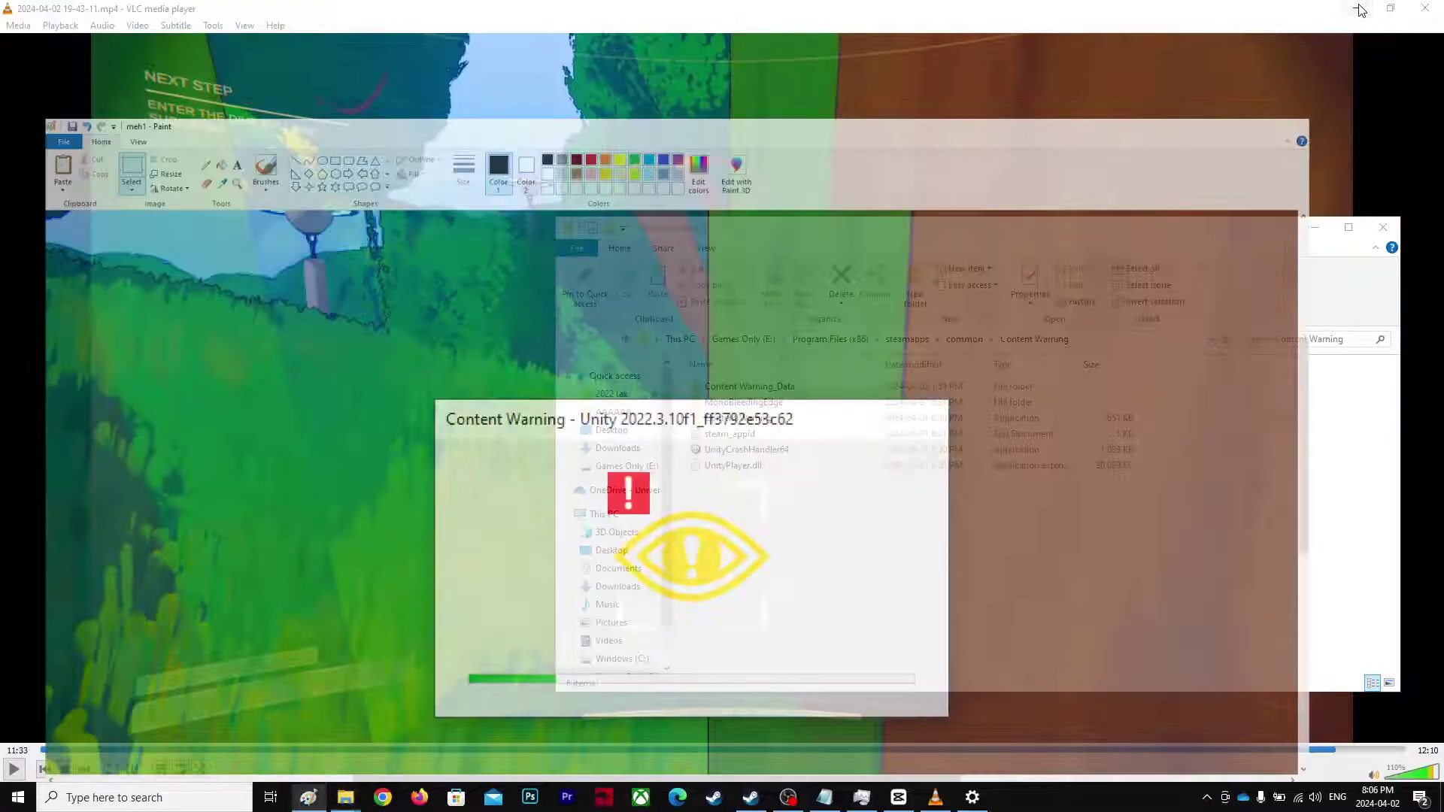
click(1359, 10)
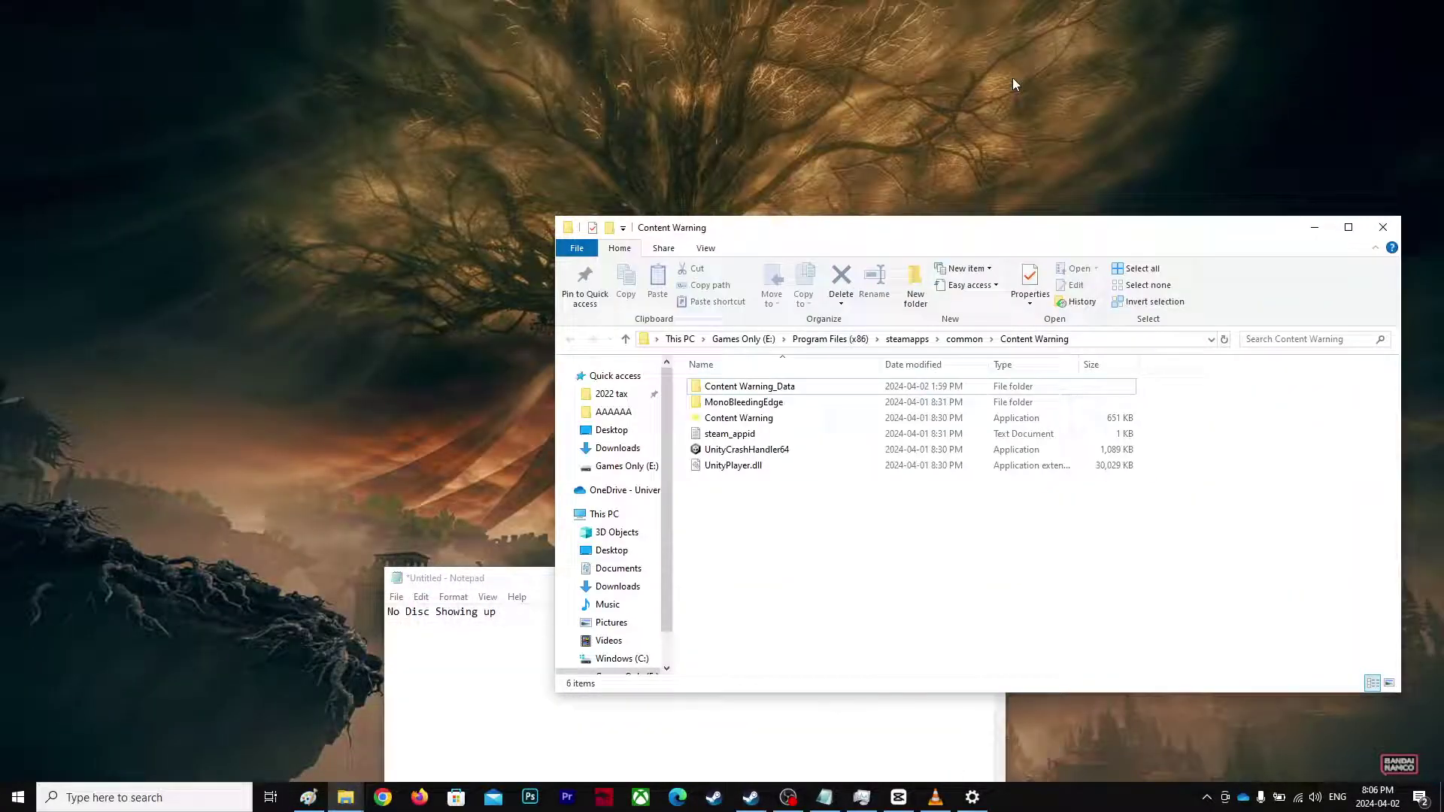
right_click(951, 95)
click(1040, 312)
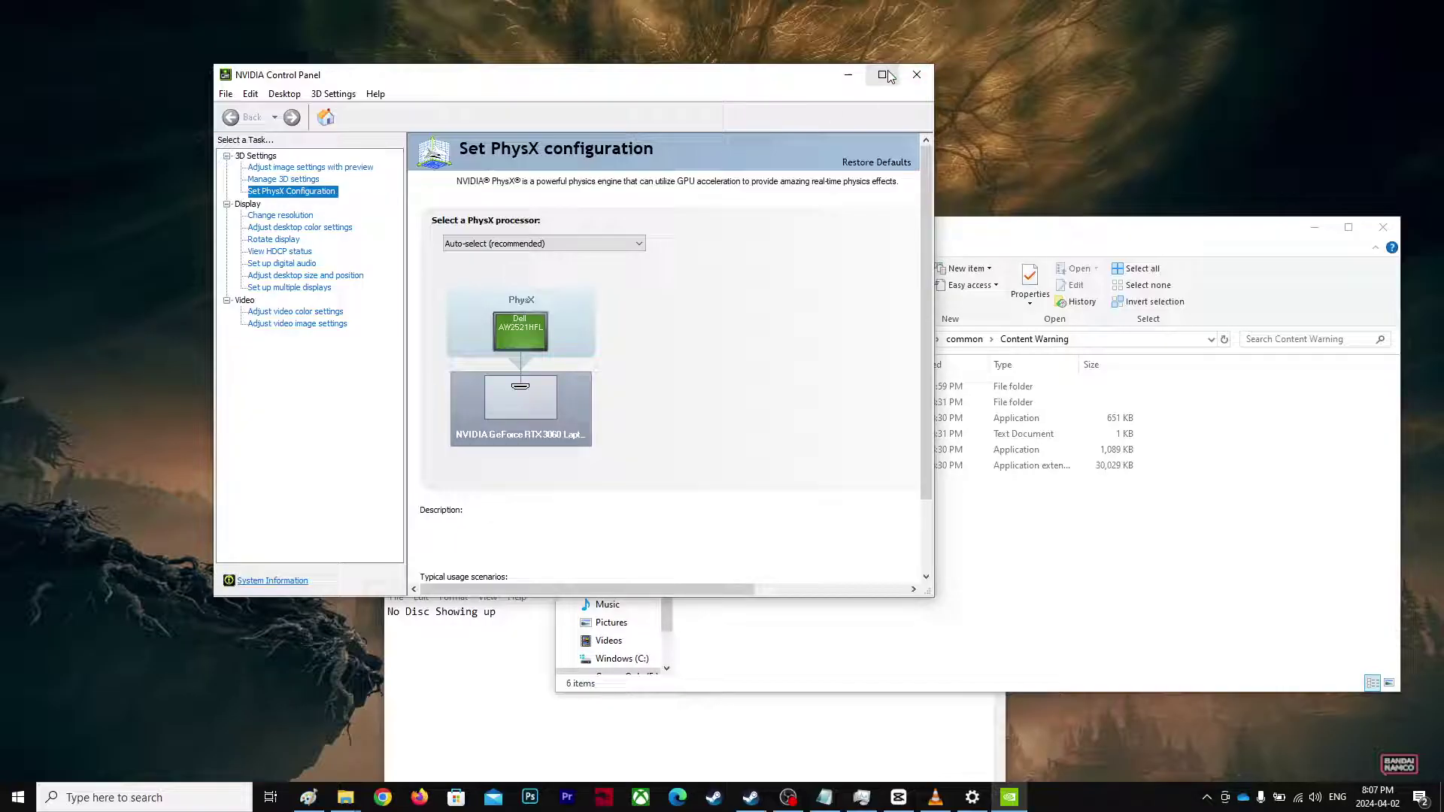
mouse_move(543, 243)
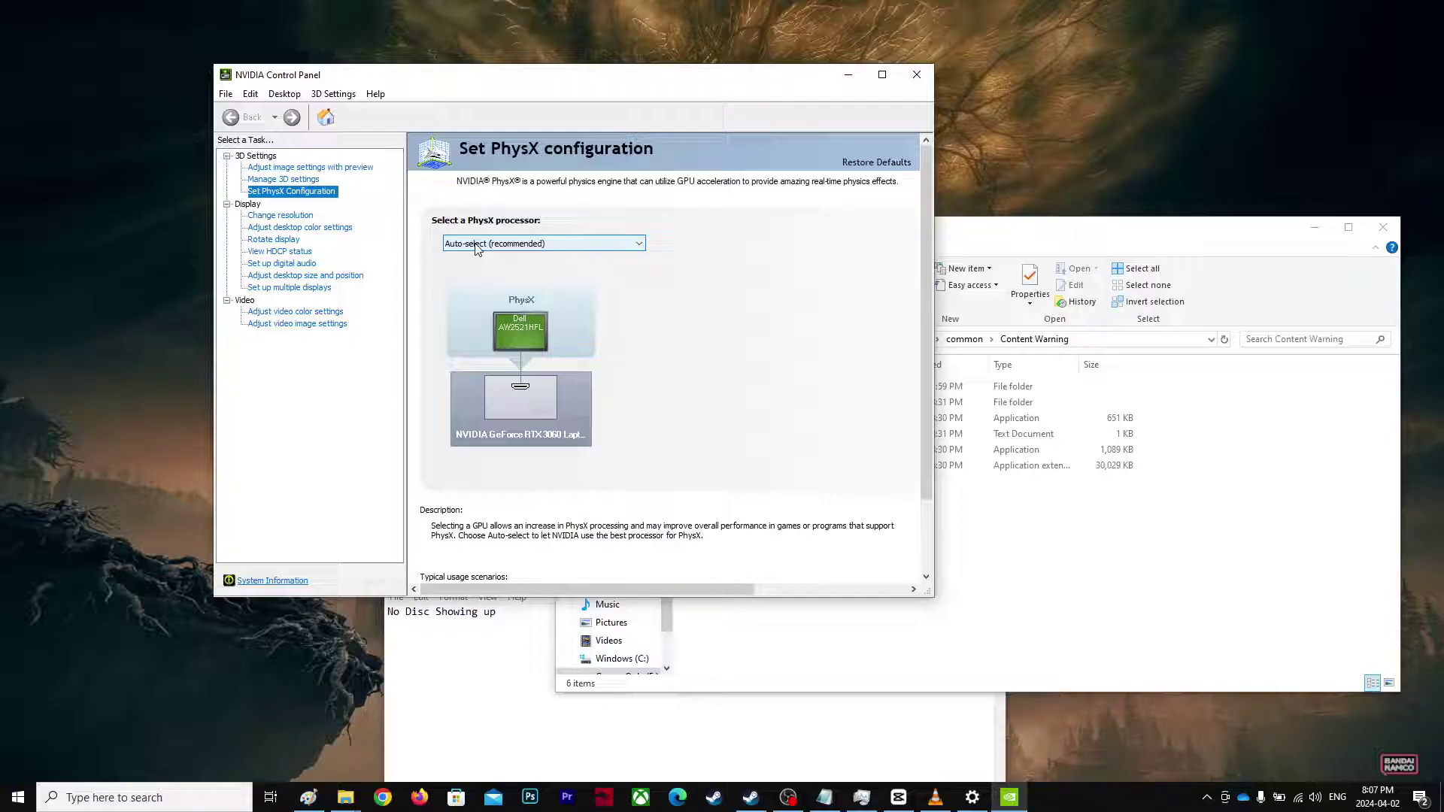
- Leave PhysX on Auto-select (recommended), maximize NVIDIA Control Panel, then close it
click(882, 75)
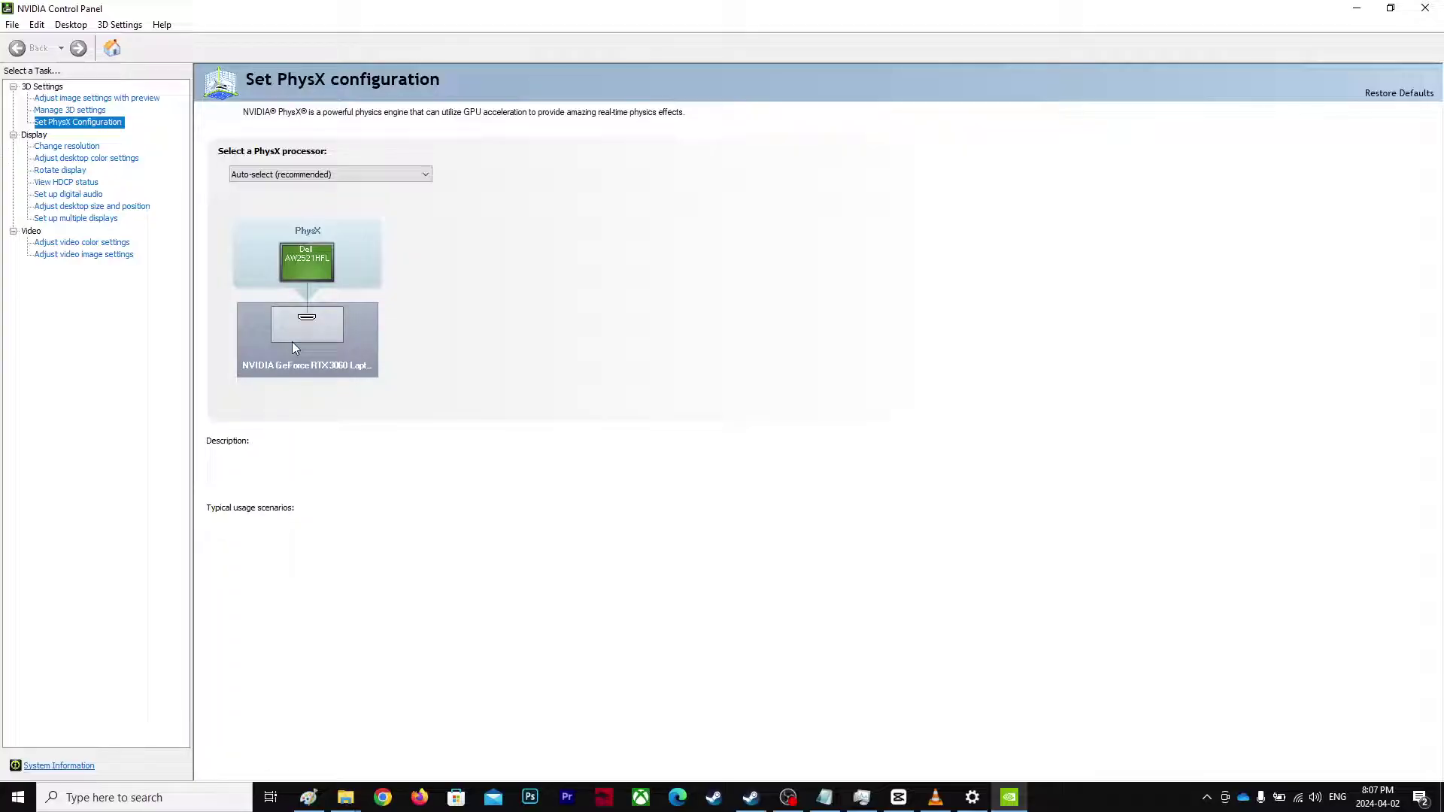
click(1424, 12)
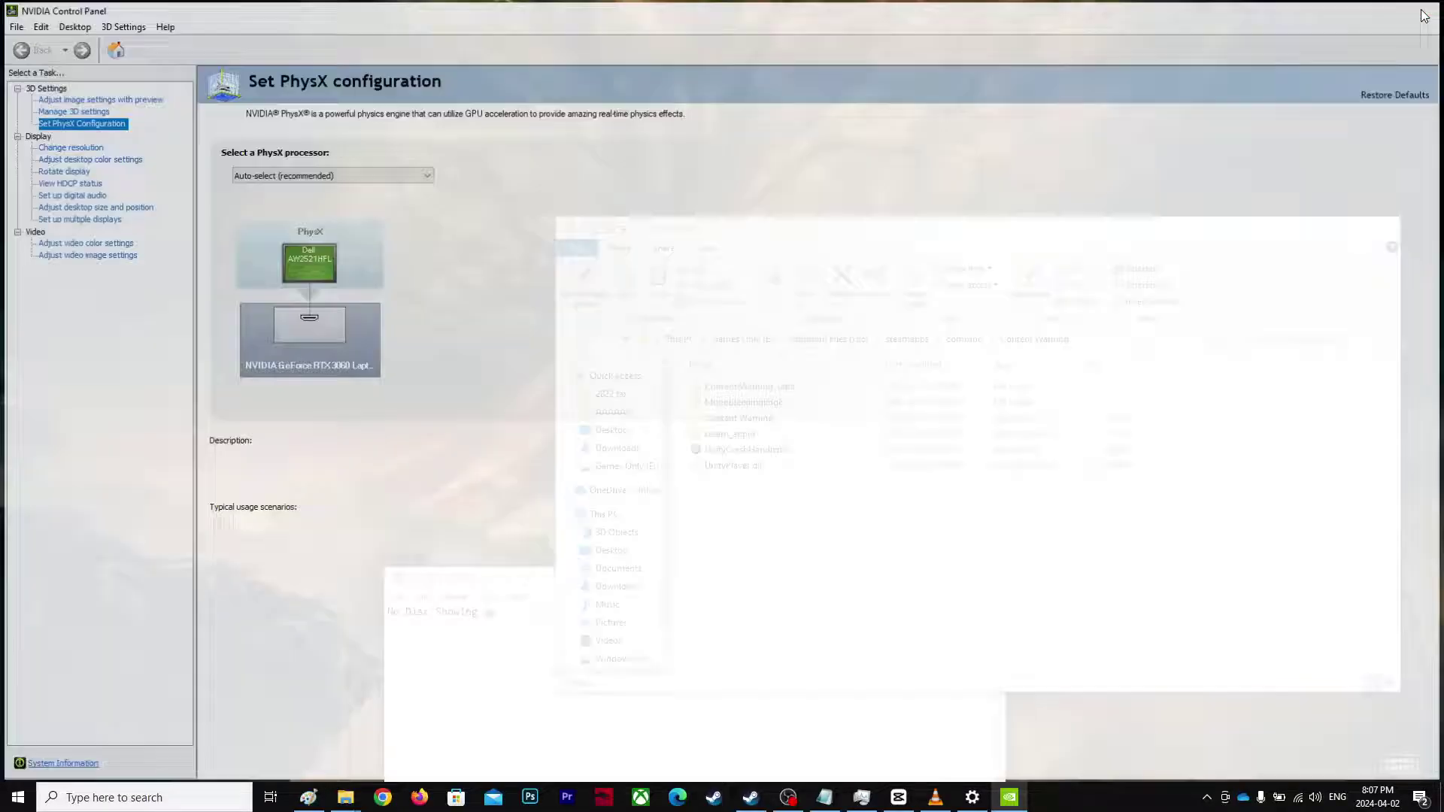